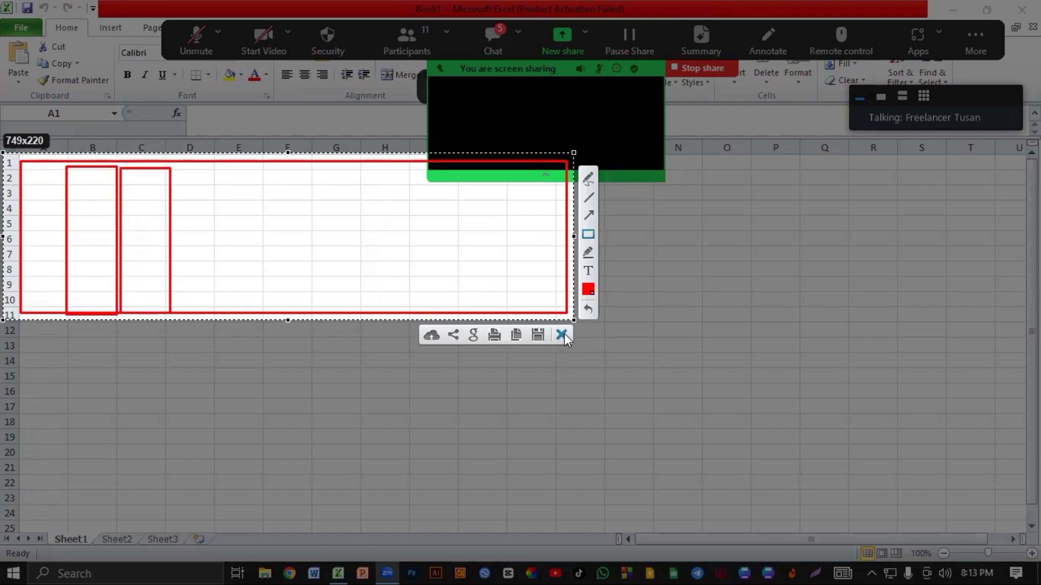
Step: Discard the open screenshot annotation and select the cell range A1:K3
click(561, 335)
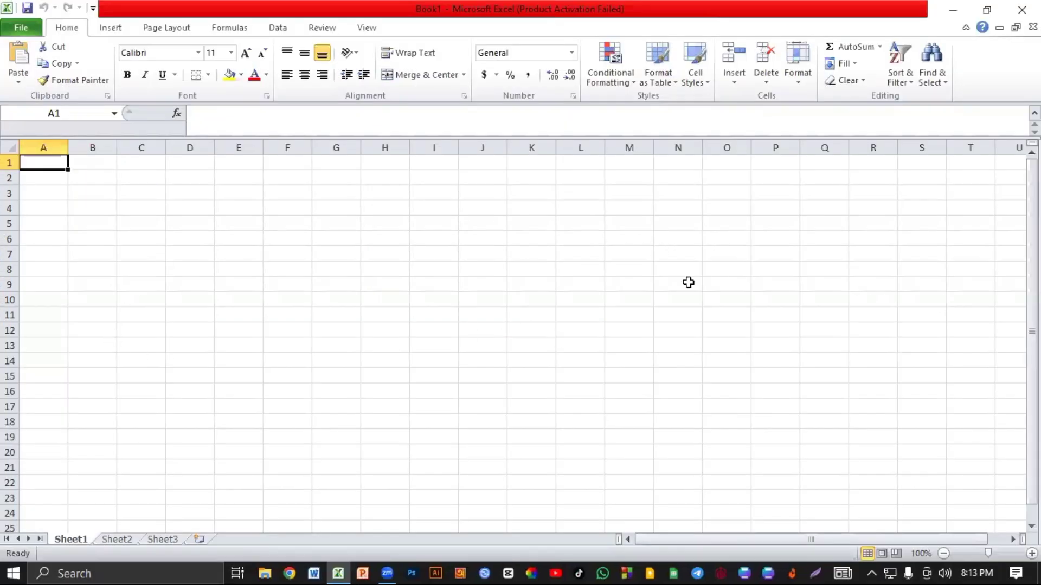
drag(44, 160, 529, 217)
click(320, 303)
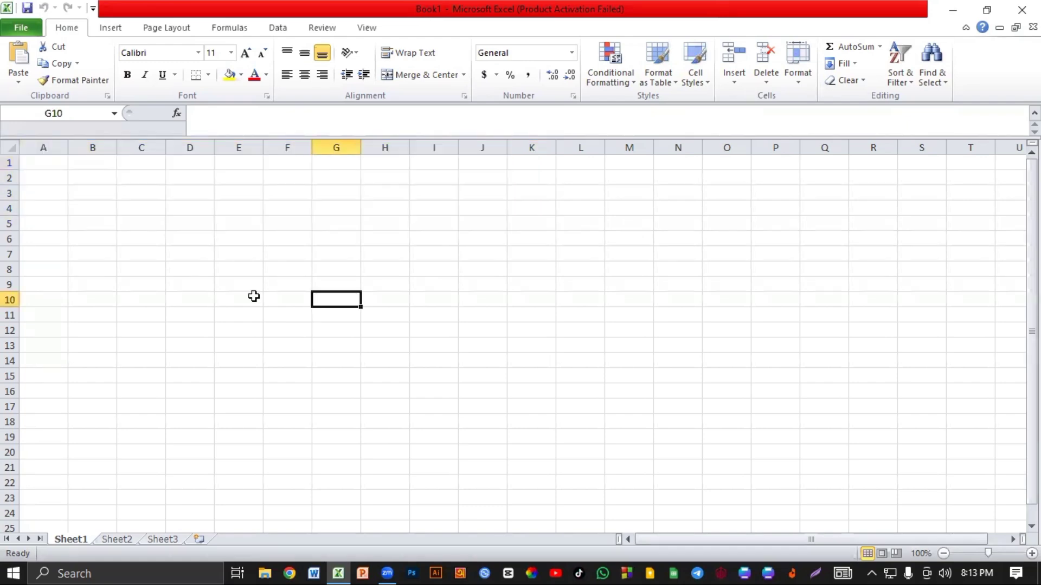
drag(31, 165, 516, 191)
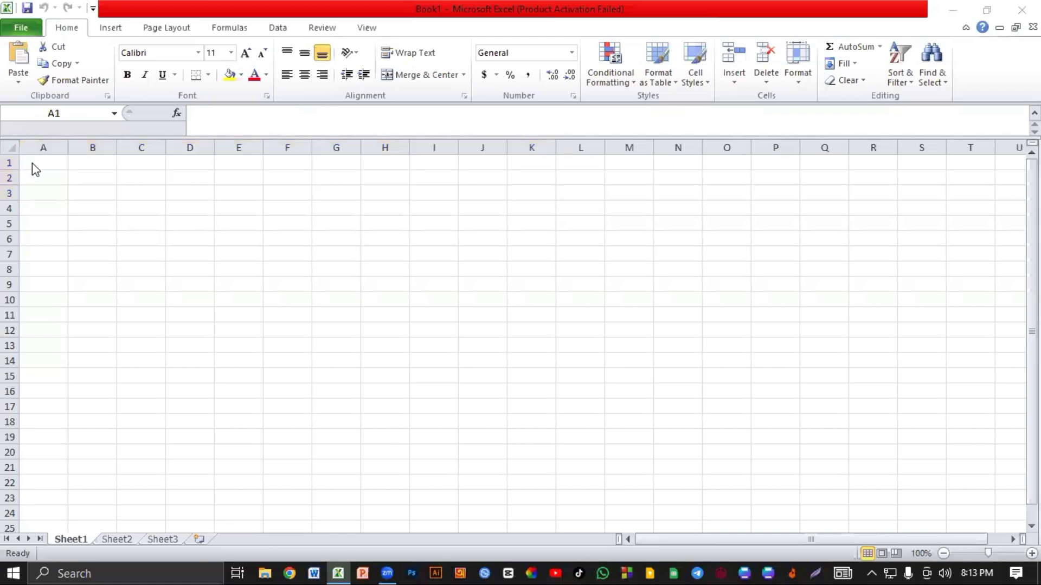
click(32, 163)
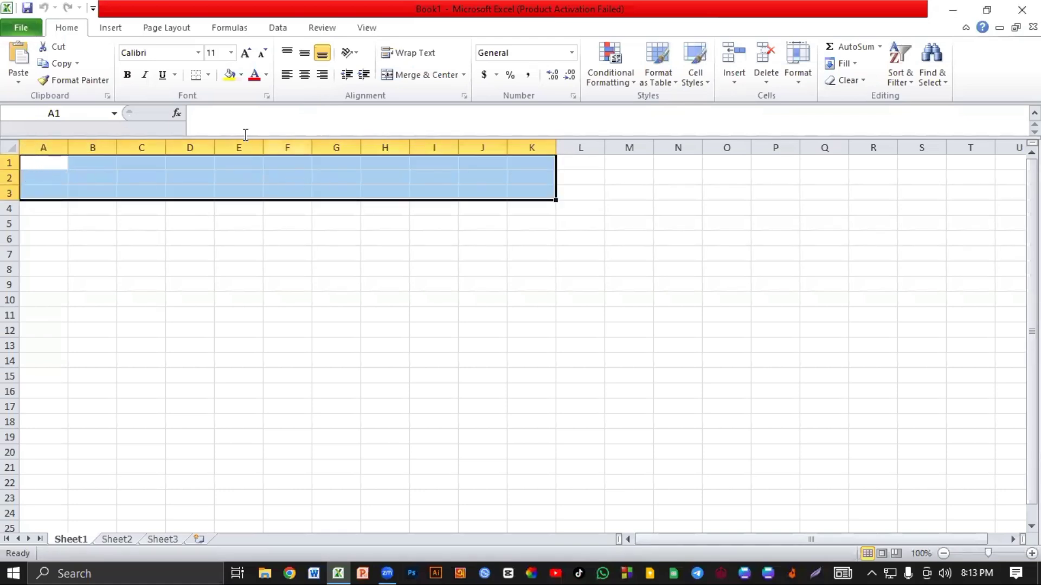
Step: Outline the Merge & Center command with a red rectangle on a screen capture and discard the capture
key(alt+shift+t)
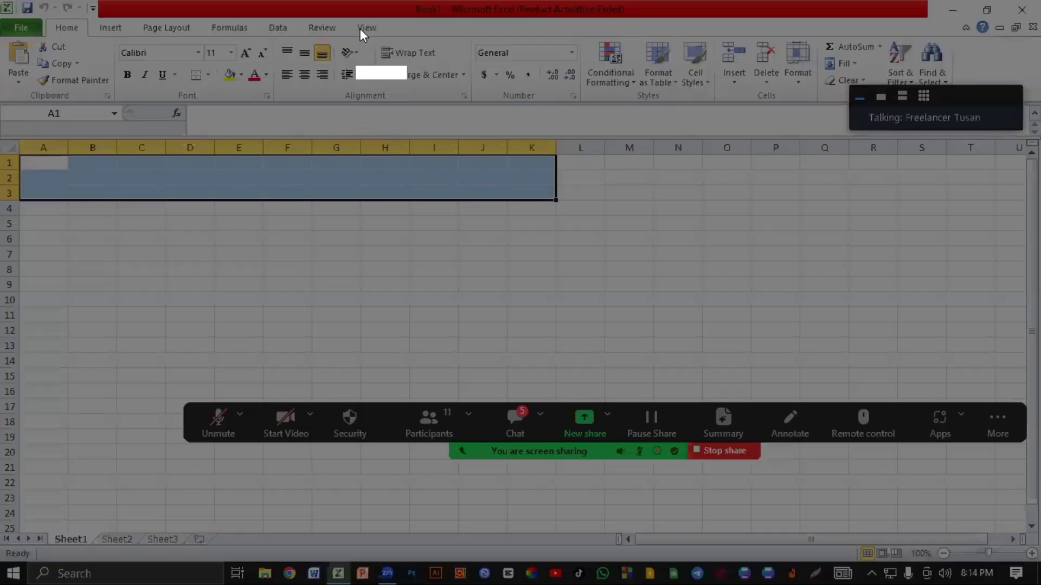
drag(360, 28, 499, 139)
click(515, 69)
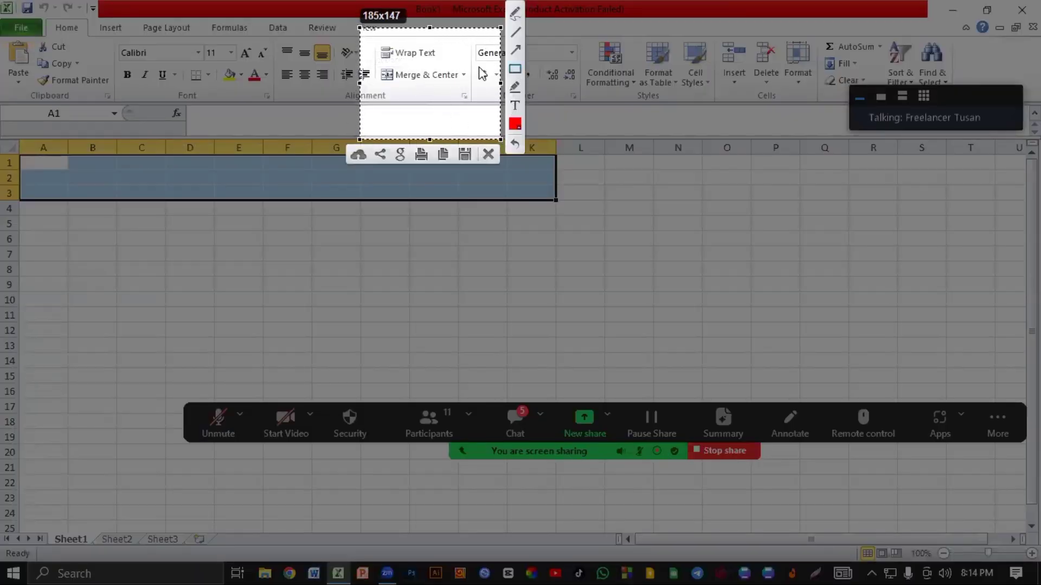
drag(372, 67, 477, 85)
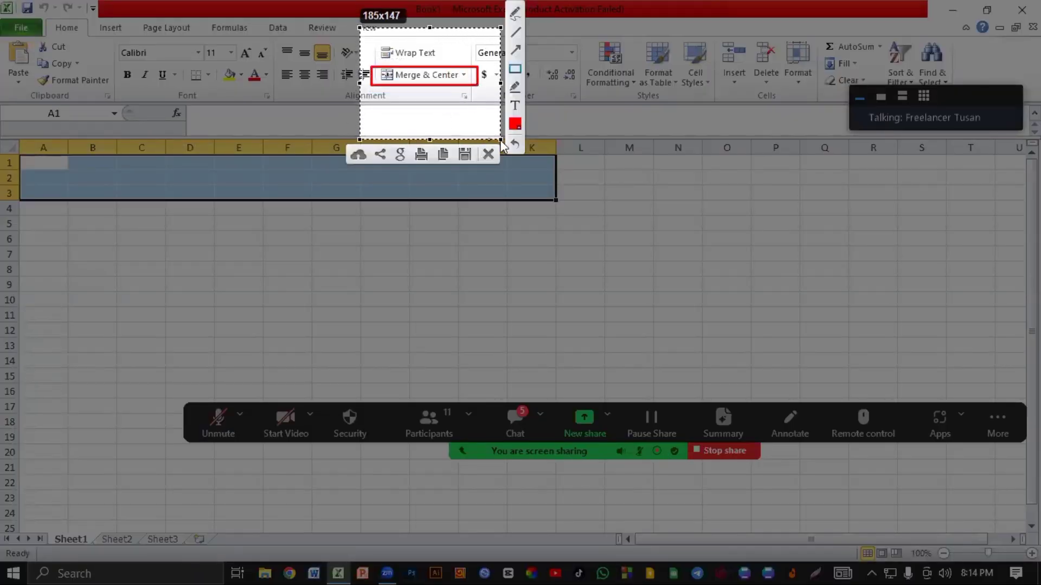
click(487, 155)
Step: Merge and center the selected range A1:K3
click(407, 75)
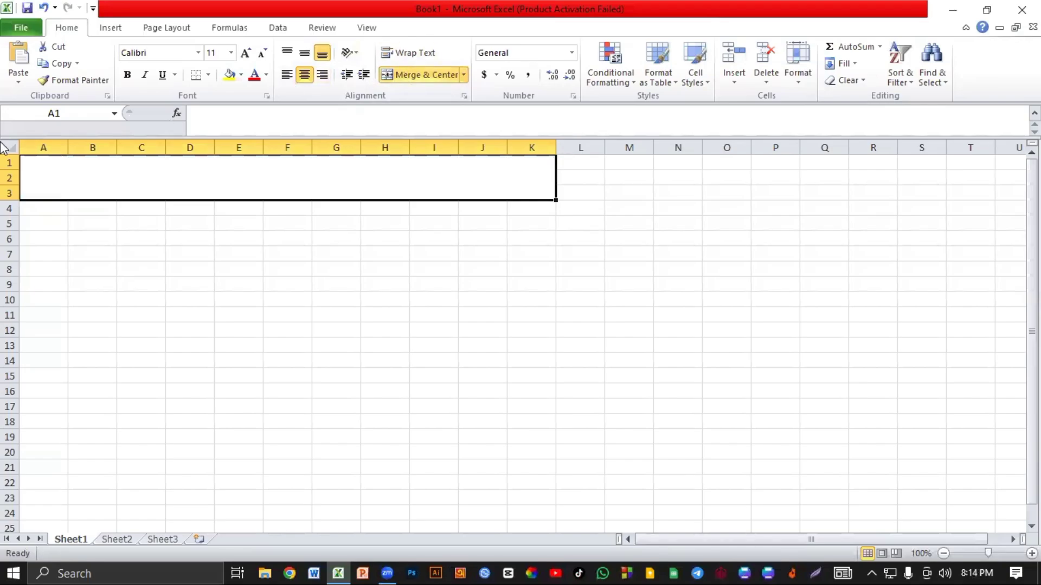
Step: Outline the Fill Color command with a red rectangle on a screen capture and copy the capture
key(Print)
drag(147, 8, 294, 115)
click(309, 68)
drag(212, 67, 244, 84)
key(ctrl+c)
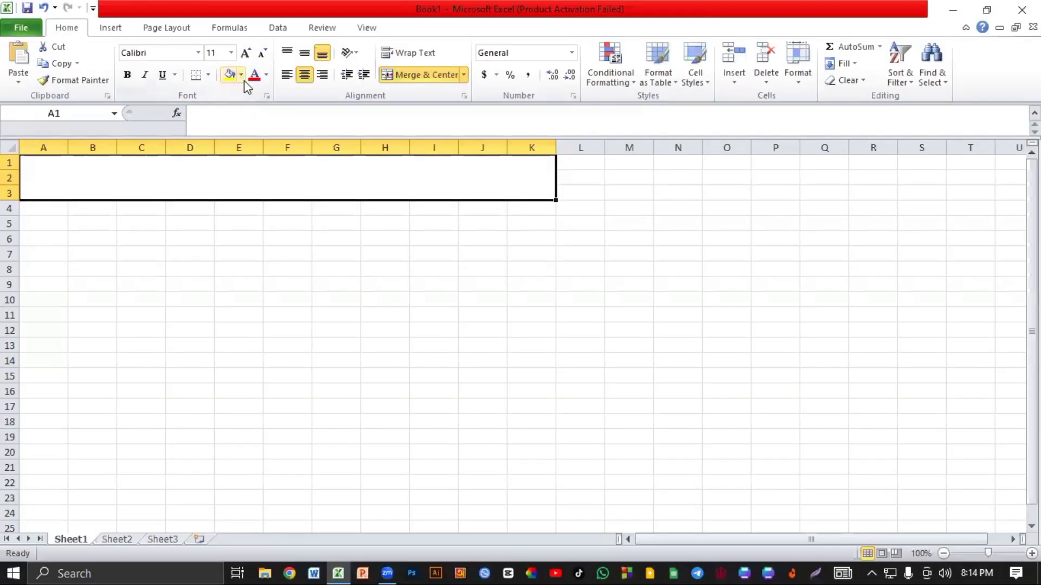
Step: Fill the merged title cell A1:K3 with the standard yellow color
click(242, 75)
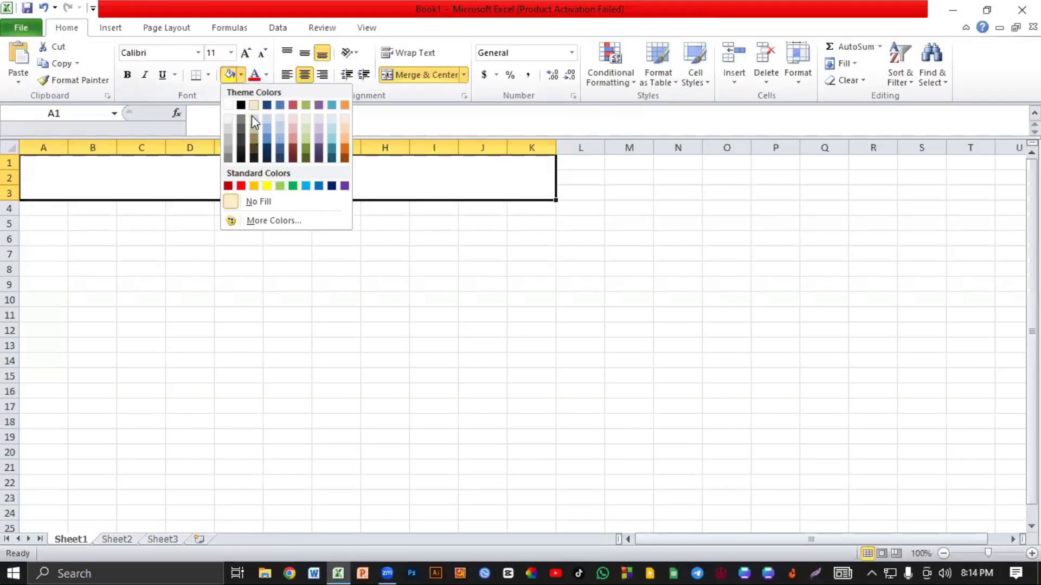
click(263, 186)
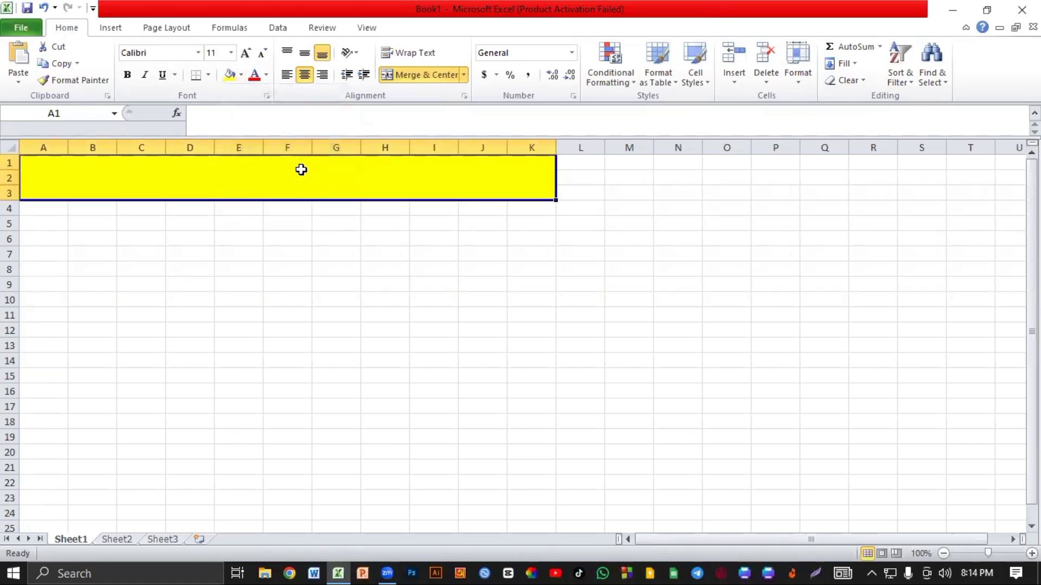
Step: Enter the title "Data Entry list For 100 Members" in the merged yellow cell
double_click(302, 172)
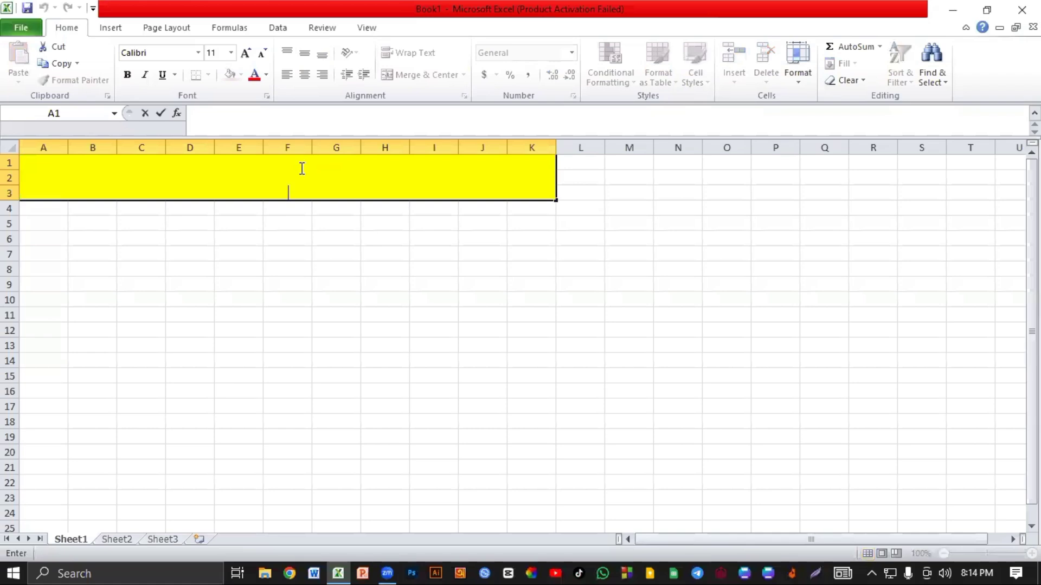
text(Data Li)
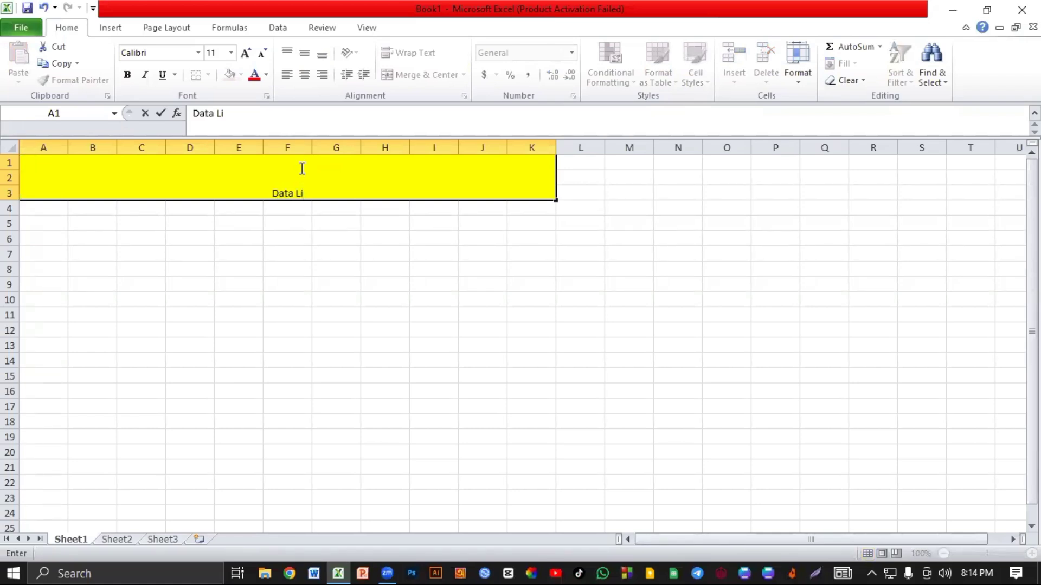
key(BackSpace)
key(BackSpace)
text(Entryu)
key(BackSpace)
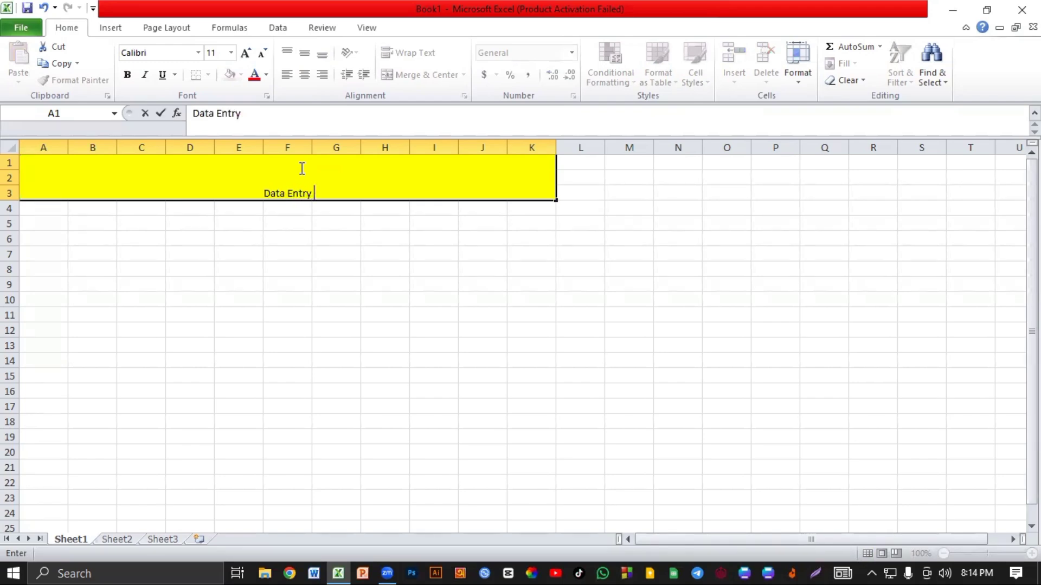
text(list)
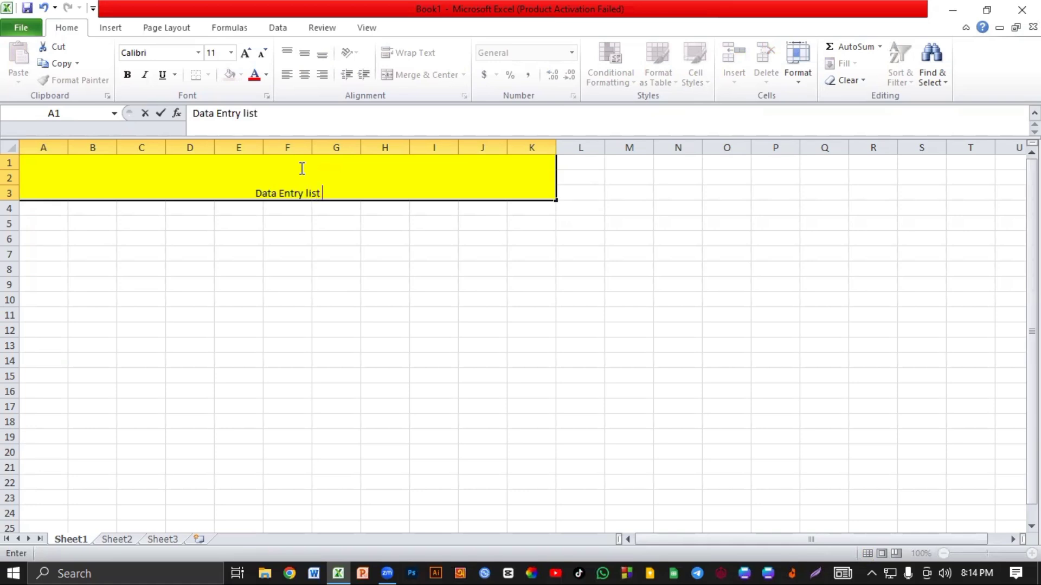
text( For)
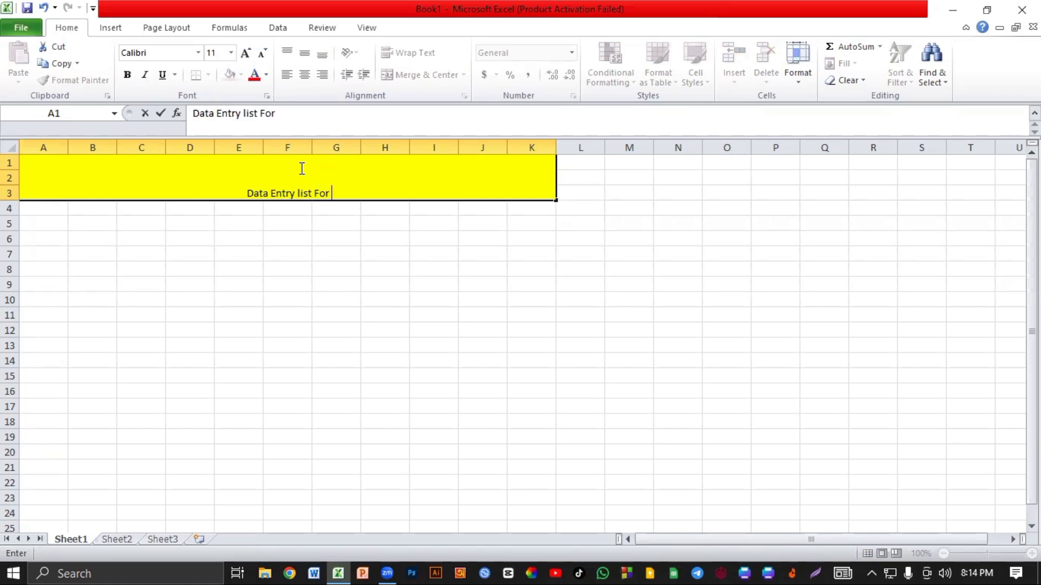
text( 100)
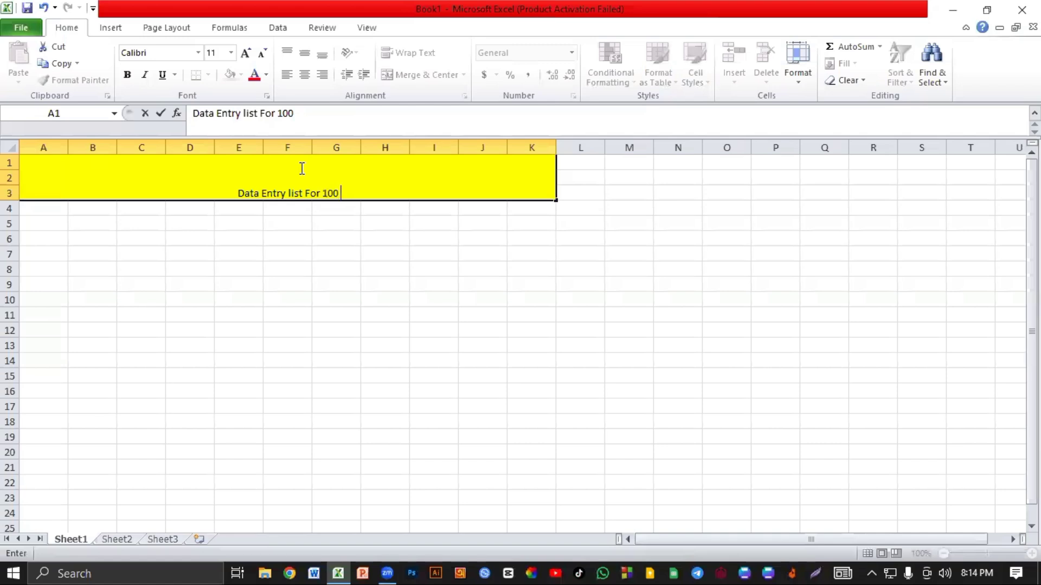
text( M)
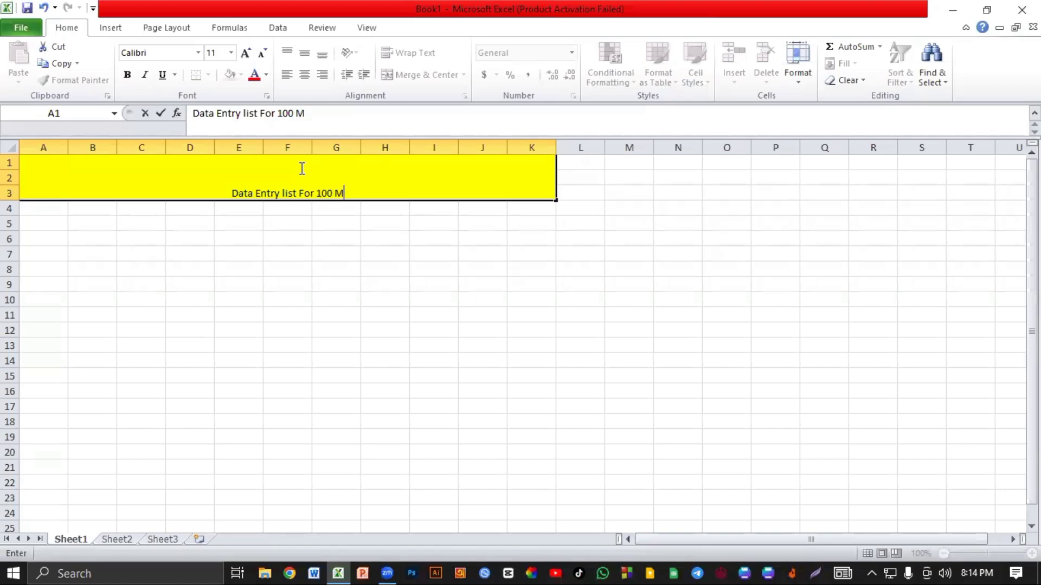
text(ember)
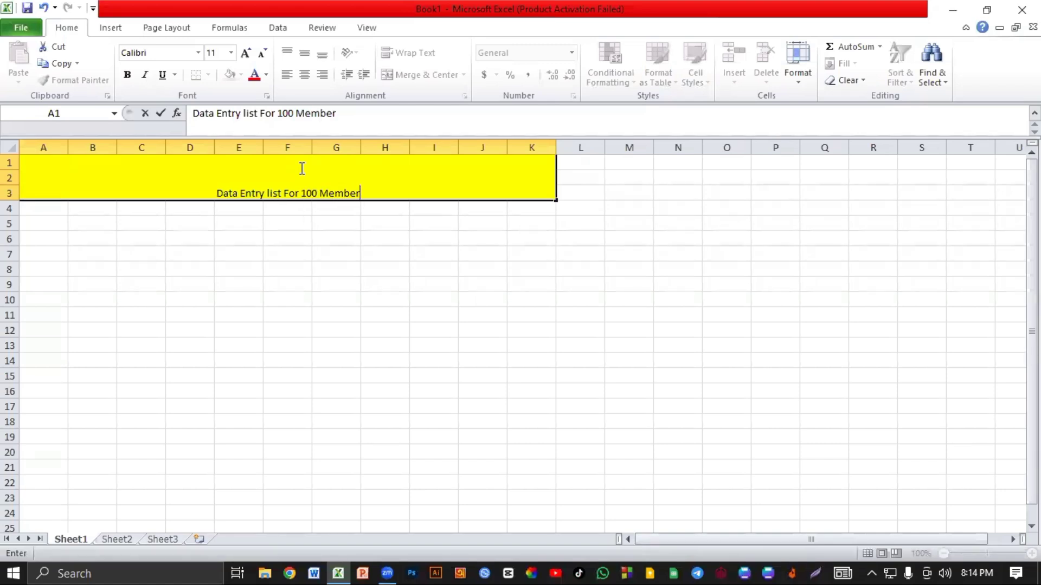
text(s)
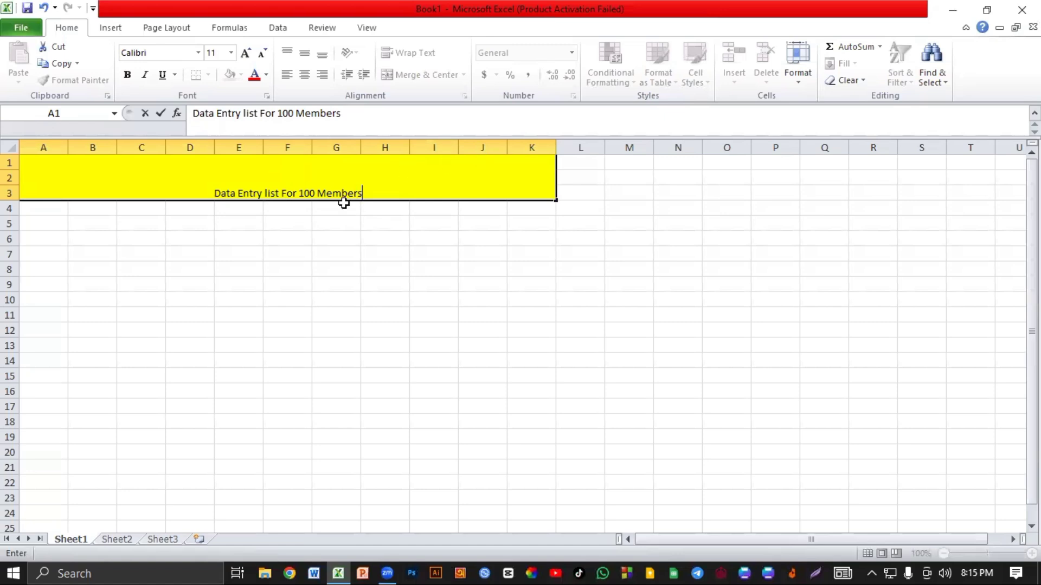
Step: Format the title text as bold italic in the Algerian font
drag(376, 195, 151, 193)
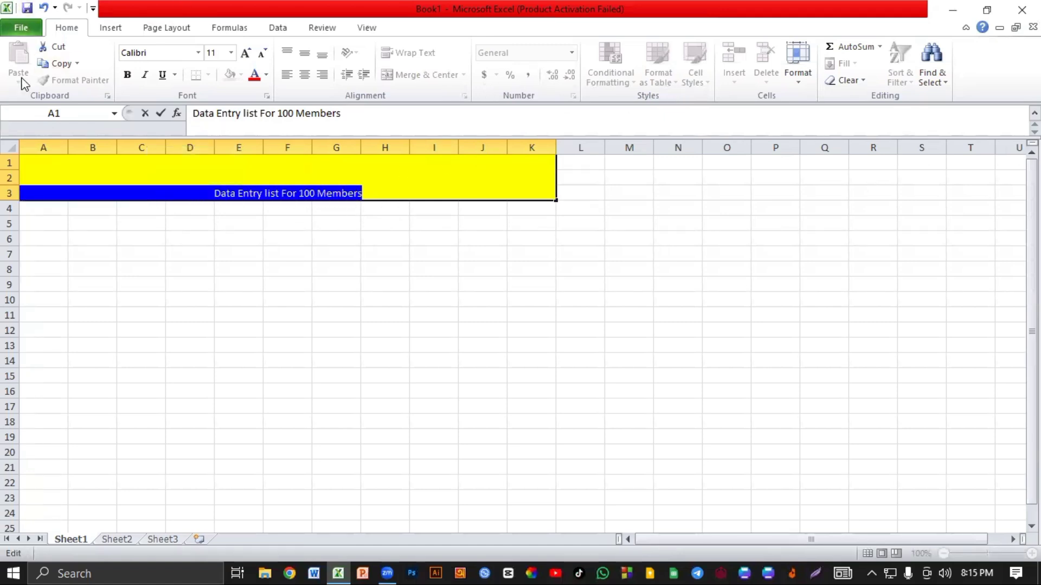
click(127, 79)
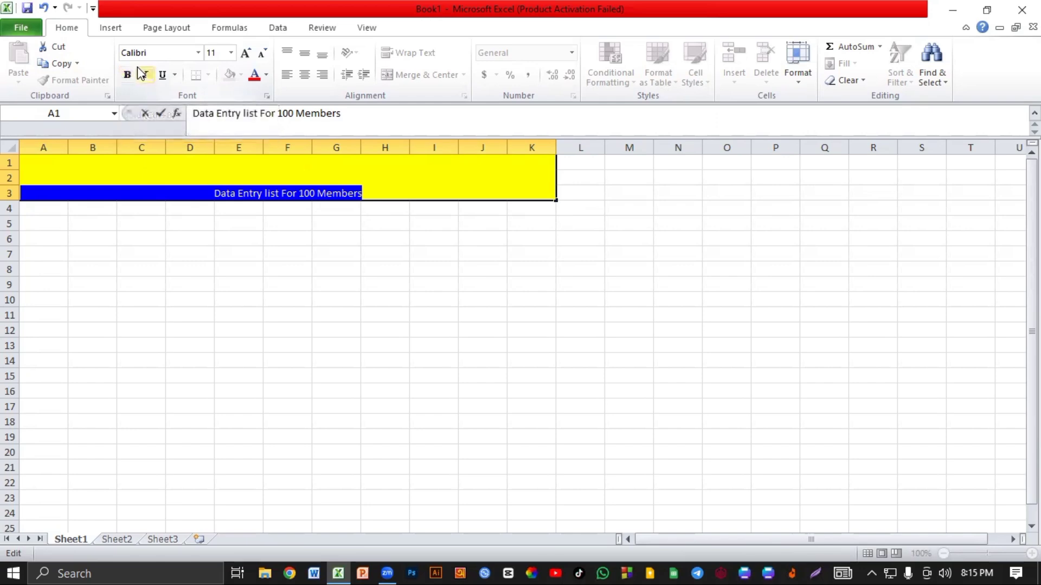
click(127, 79)
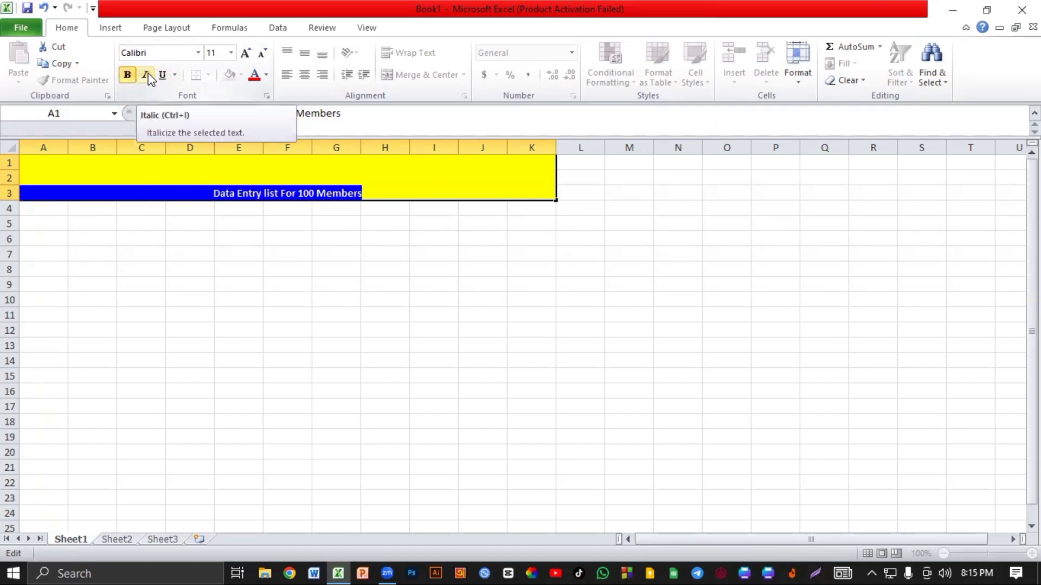
click(147, 74)
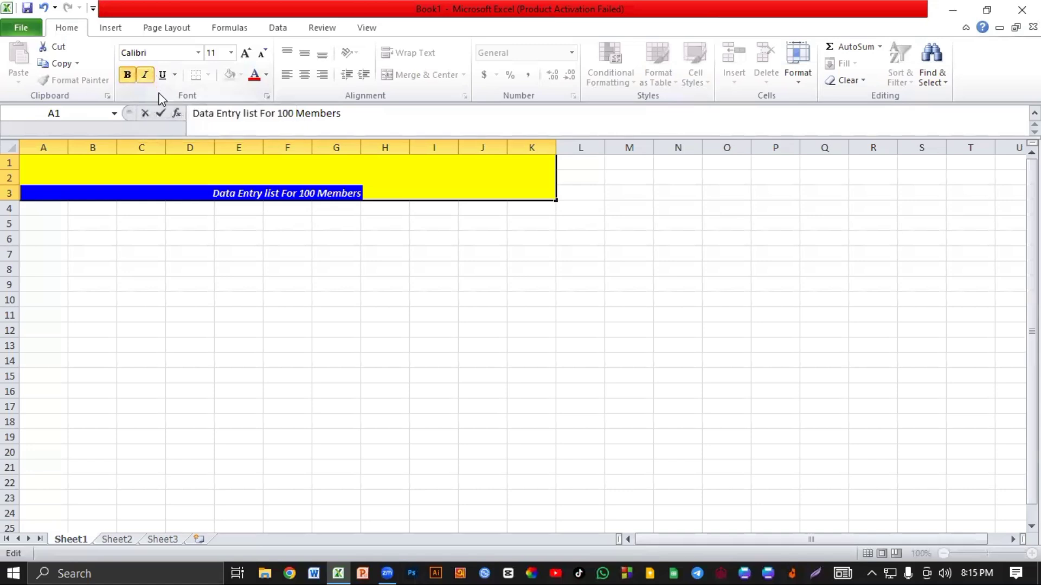
click(197, 52)
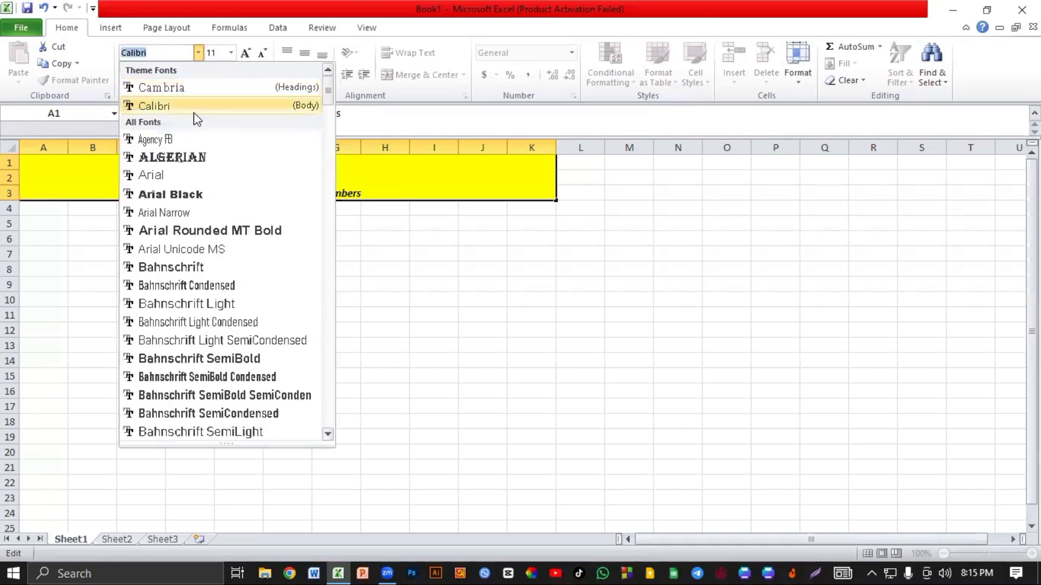
click(192, 157)
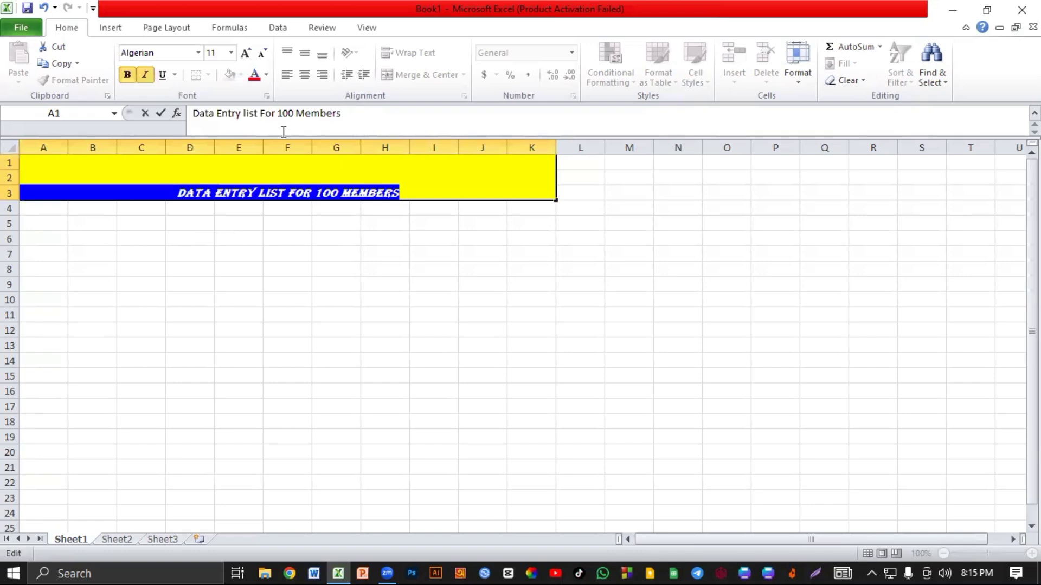
Step: Set the title text's font size to 16 and leave cell editing
click(230, 53)
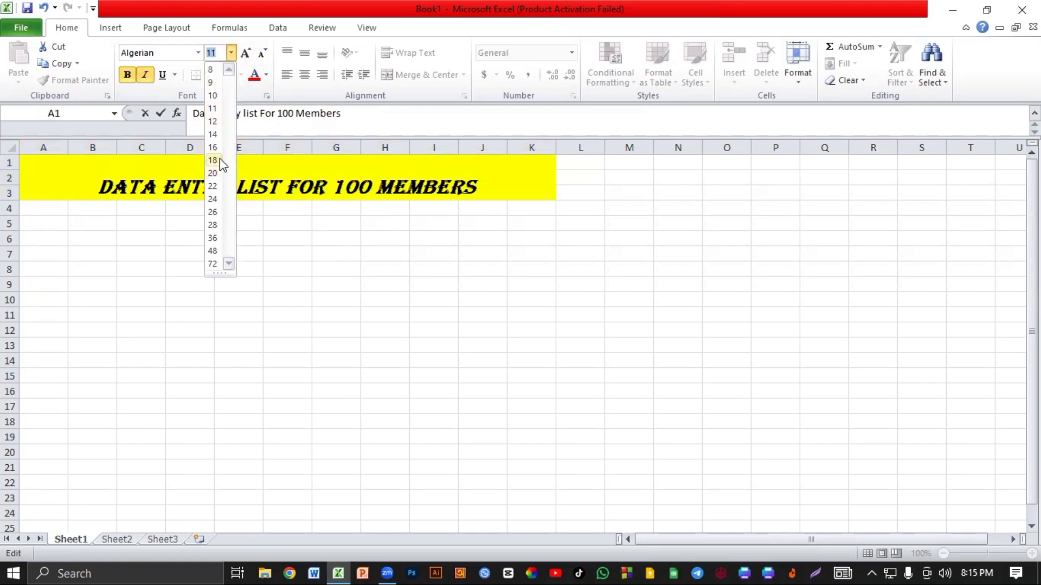
click(247, 52)
click(248, 54)
click(248, 54)
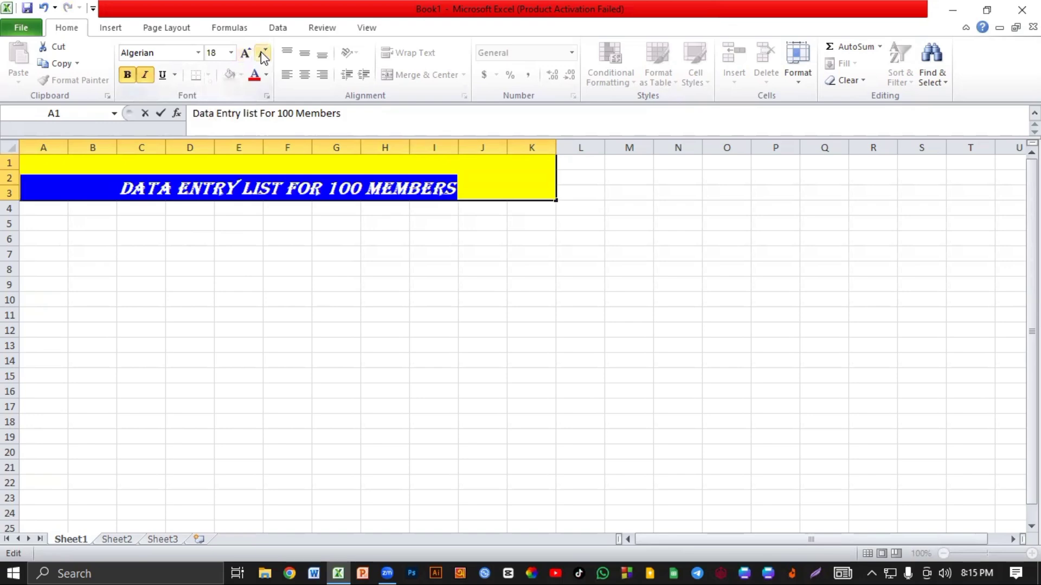
click(262, 54)
click(262, 53)
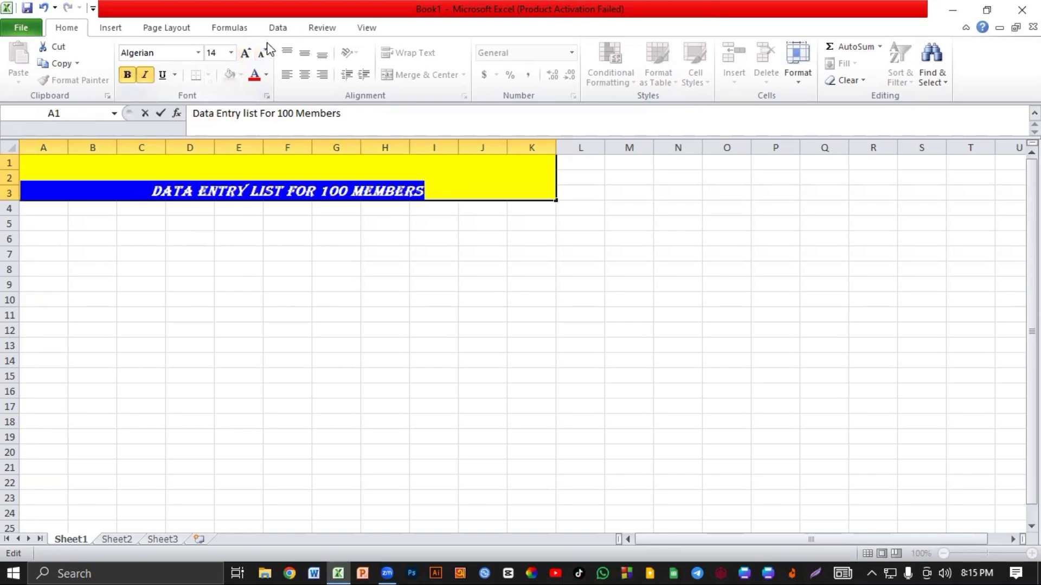
click(246, 55)
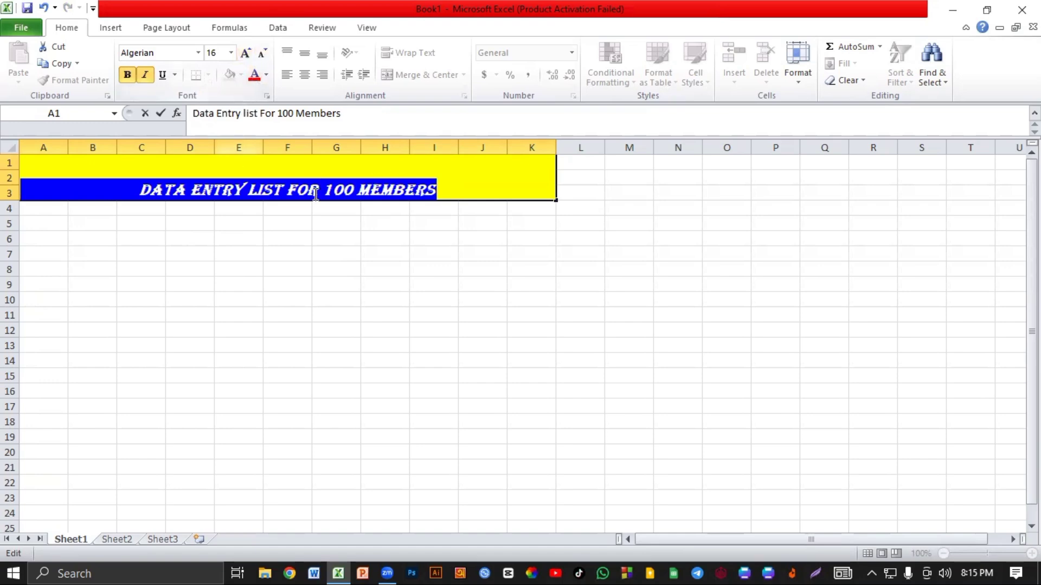
click(382, 253)
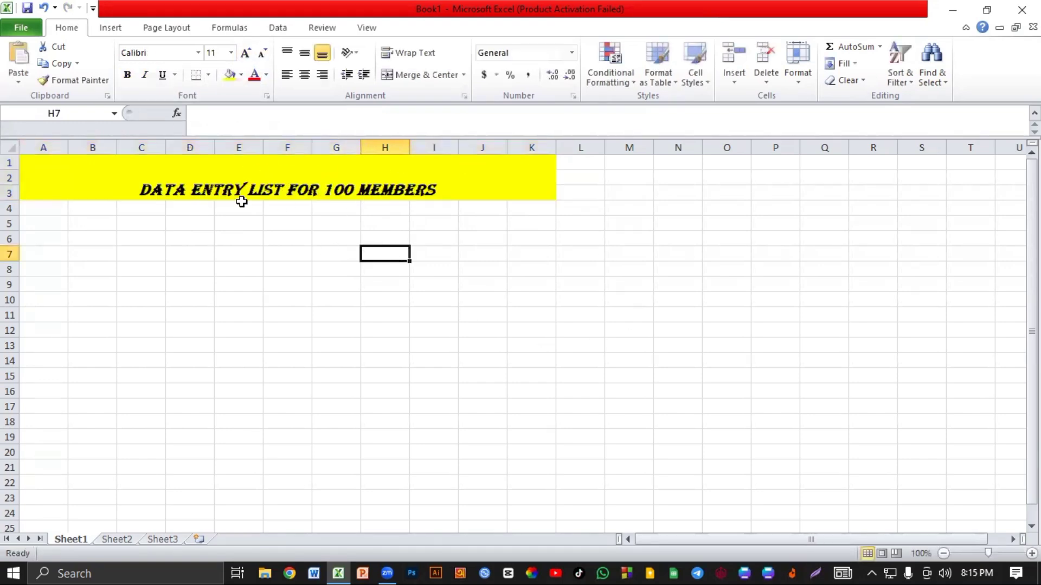
Step: Select the merged title cell, outline the vertical alignment commands in red on a screen capture, and discard the capture
click(487, 174)
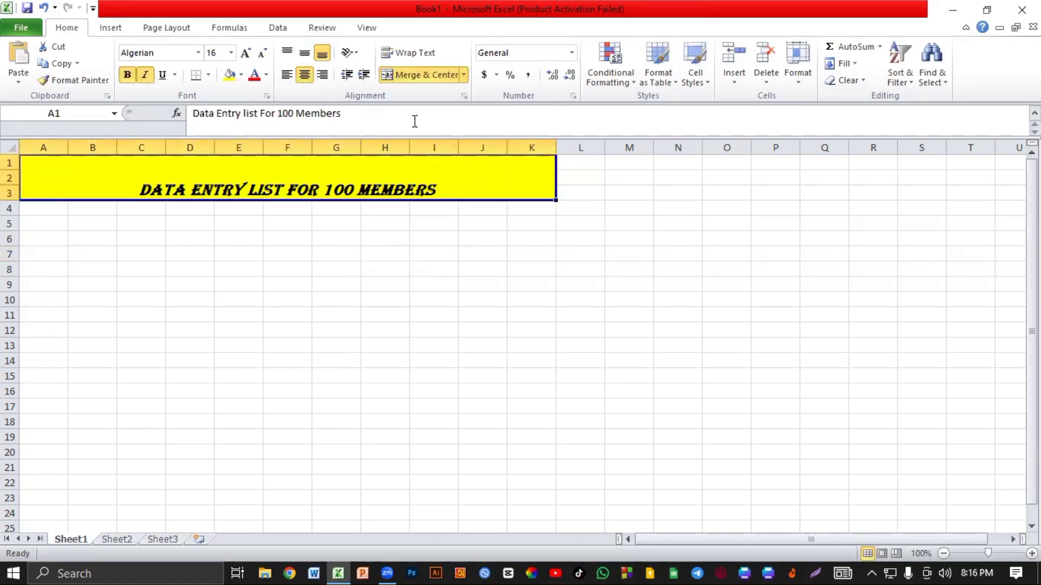
key(Print)
drag(225, 0, 357, 129)
click(372, 68)
mouse_move(289, 39)
mouse_down()
mouse_move(313, 60)
mouse_move(348, 60)
mouse_move(317, 65)
mouse_up()
click(345, 144)
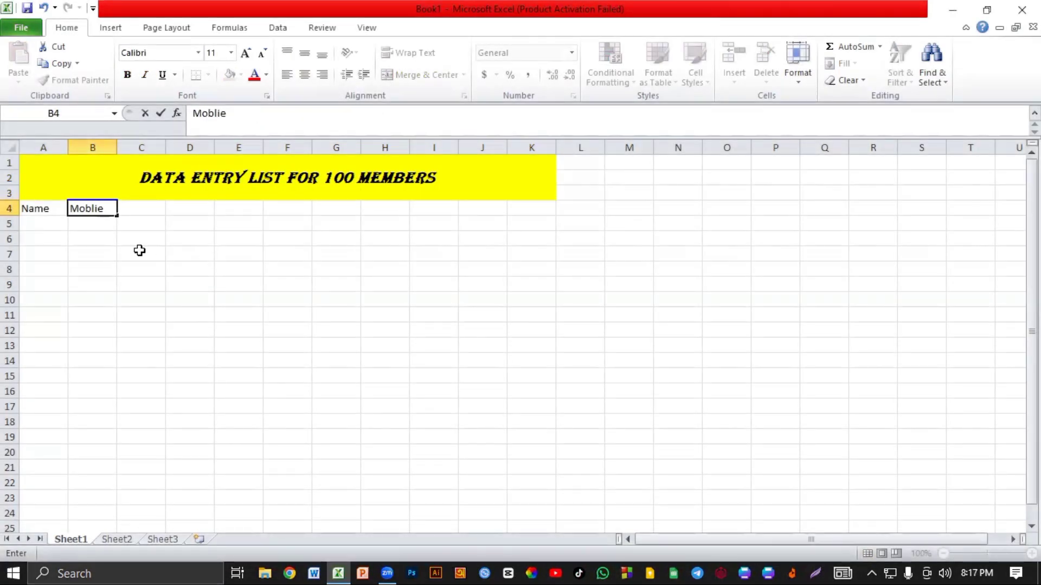
Step: Enter the column heading "Occupation" in cell C4
click(140, 214)
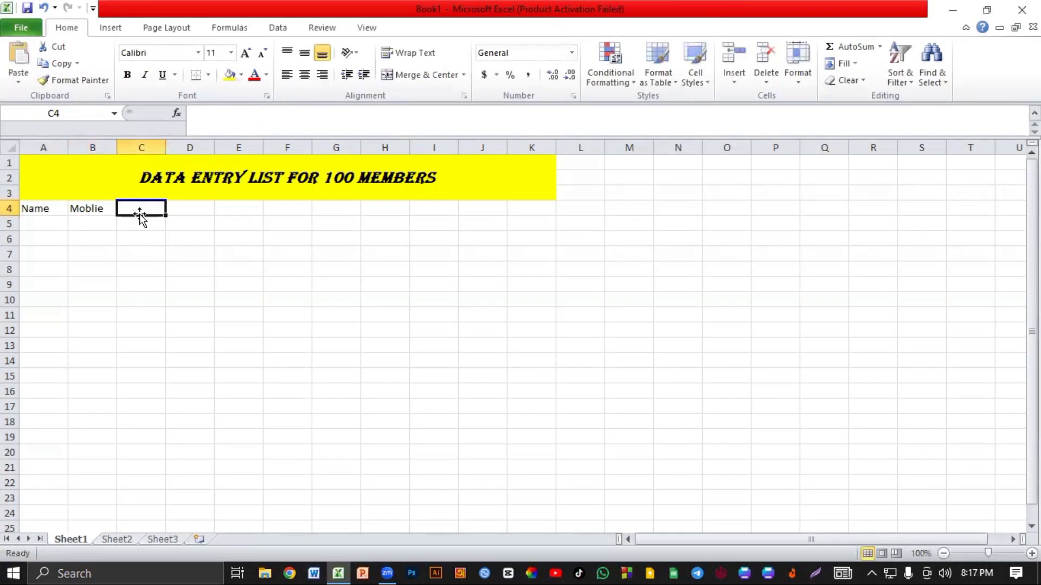
double_click(146, 209)
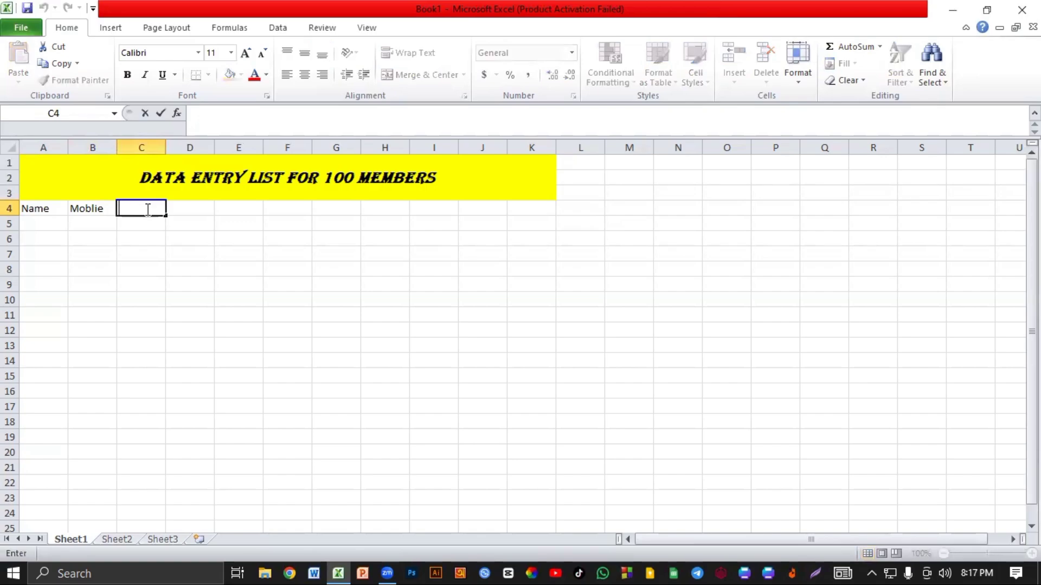
text(Occupation)
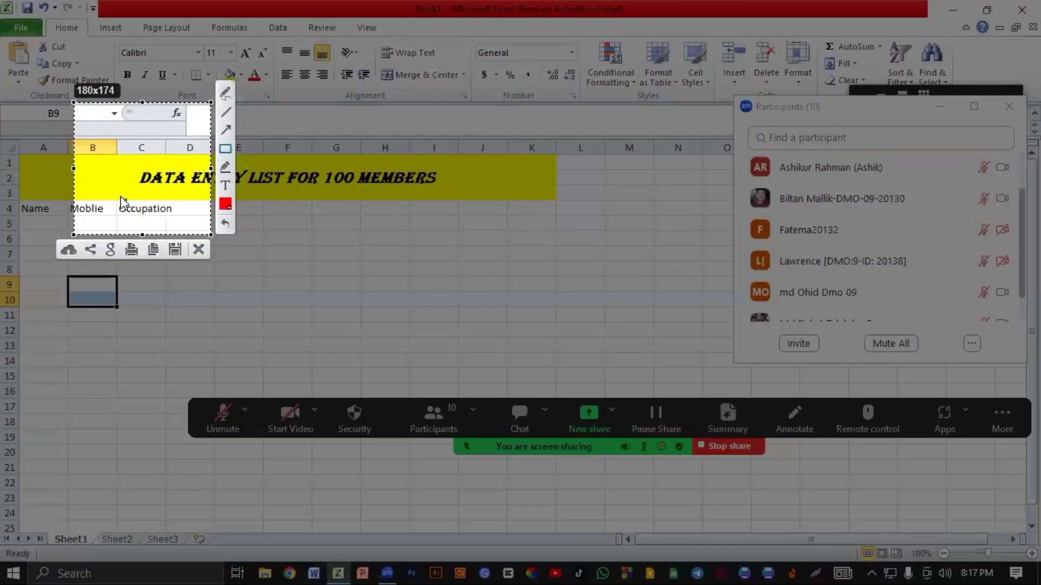
Step: Outline the Occupation heading with a red rectangle on the screen capture and discard the capture
drag(107, 195, 191, 224)
click(199, 252)
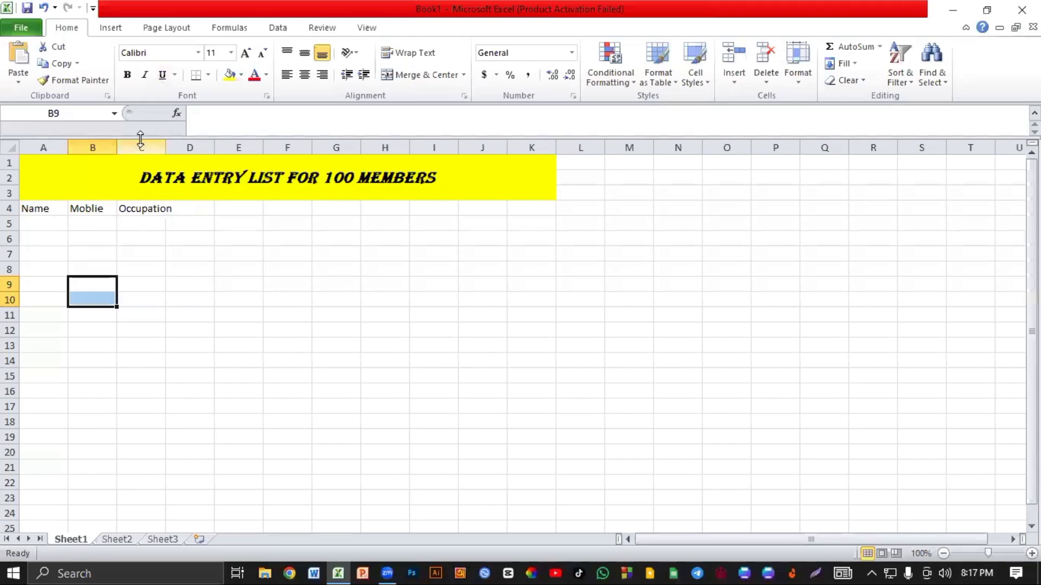
Step: Capture the area around the column C header for a rectangle annotation
drag(112, 129, 177, 161)
click(192, 75)
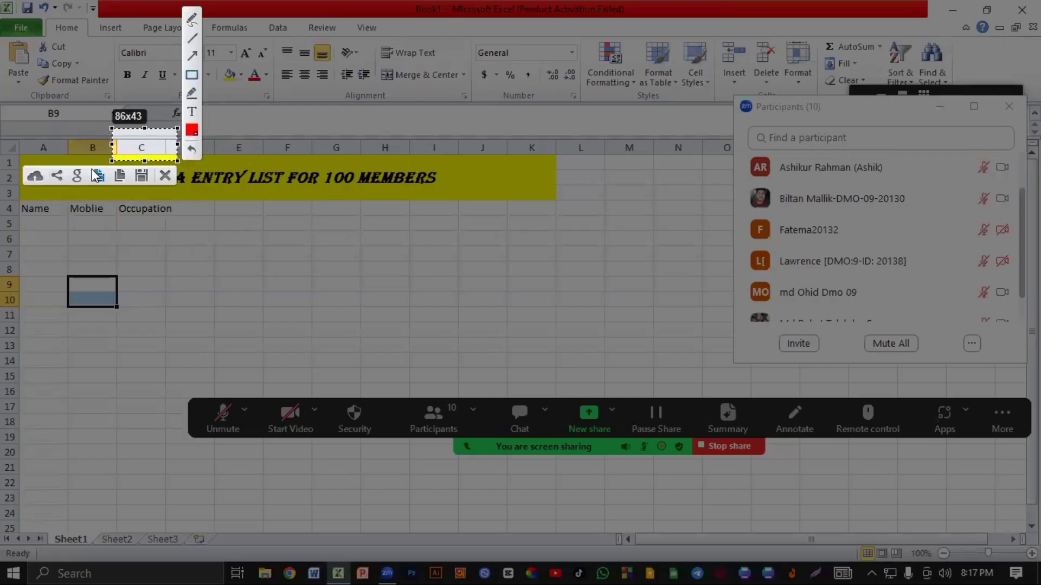